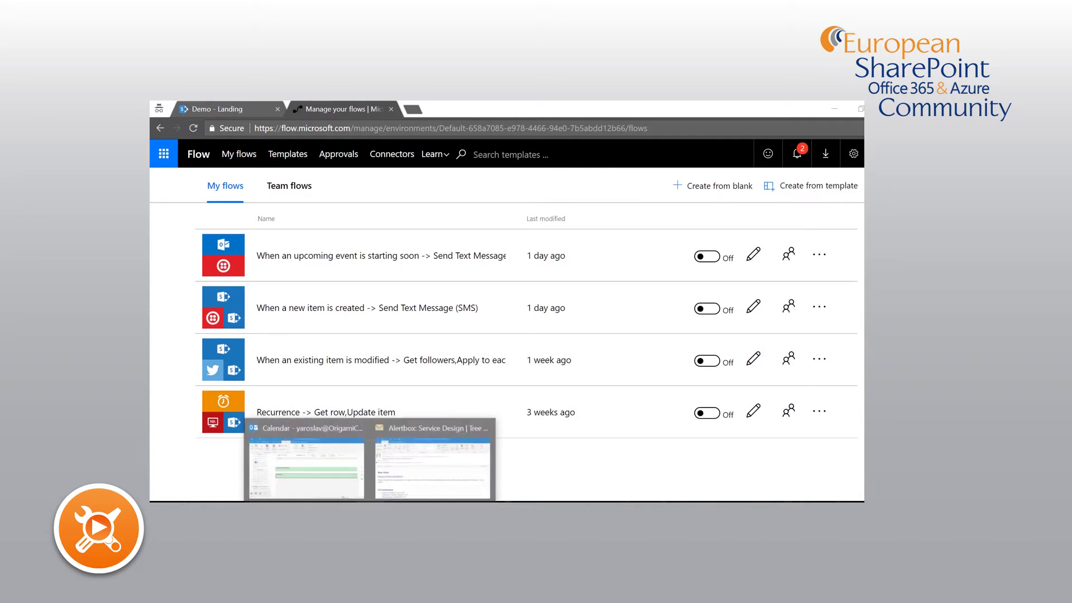
- Show Outlook's July 11, 2017 calendar and preview the Measurement and Estimate and Installation appointments
{"action": "left_click", "coordinate": [338, 475]}
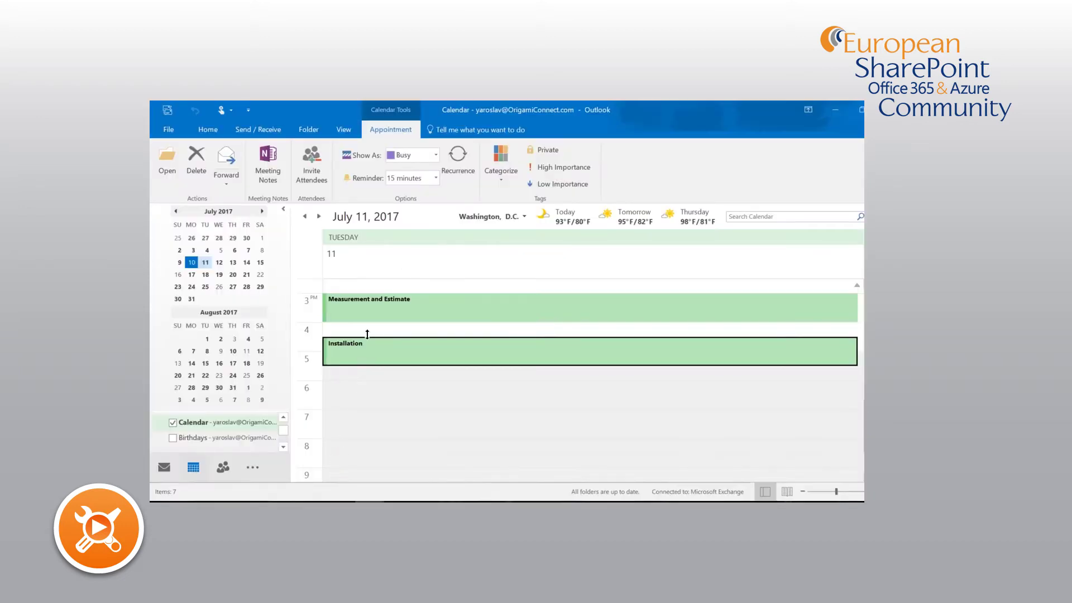
{"action": "mouse_move", "coordinate": [341, 309]}
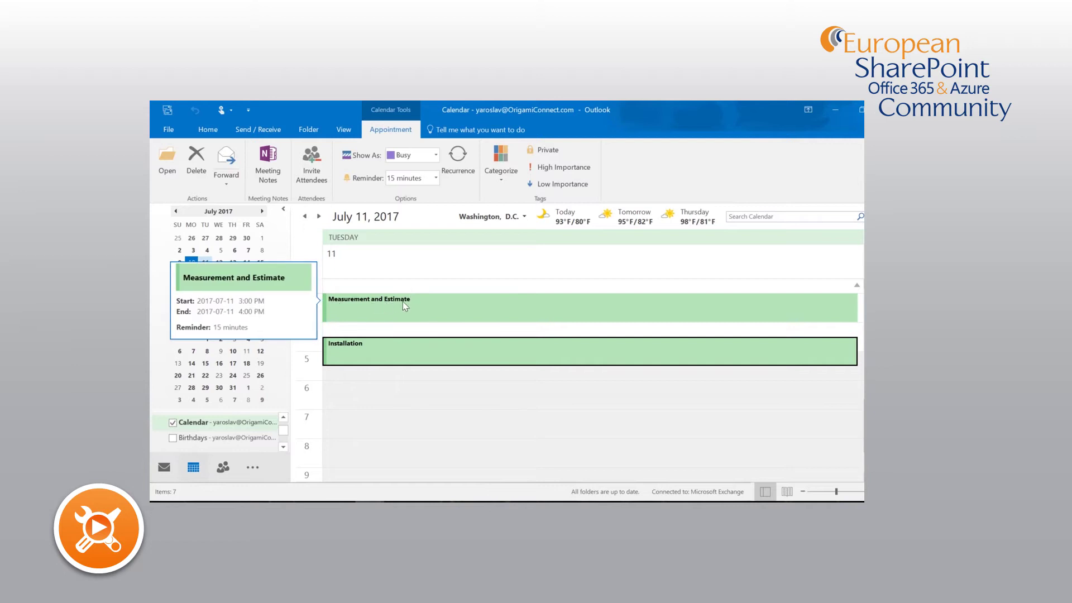
{"action": "mouse_move", "coordinate": [353, 345]}
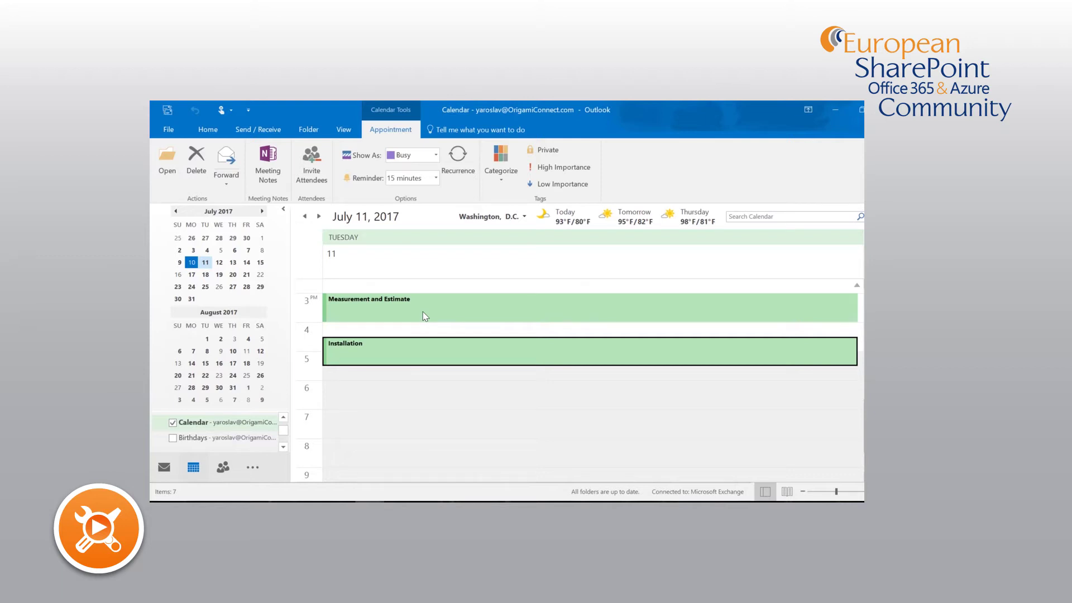
- Load twilio.com in a new Chrome tab, then close that tab to return to My flows
{"action": "mouse_move", "coordinate": [341, 500]}
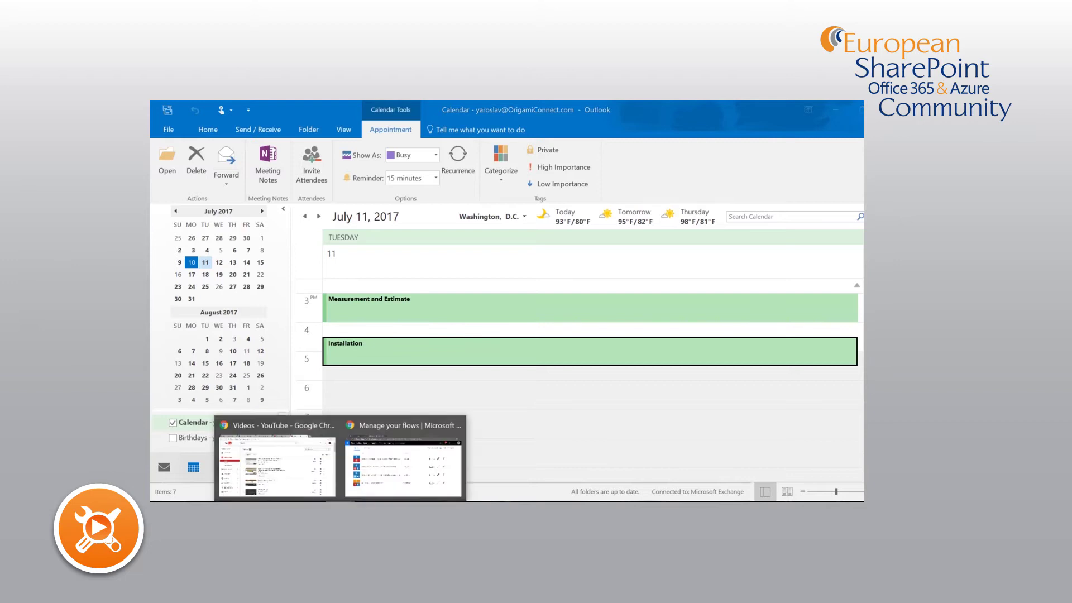
{"action": "left_click", "coordinate": [401, 479]}
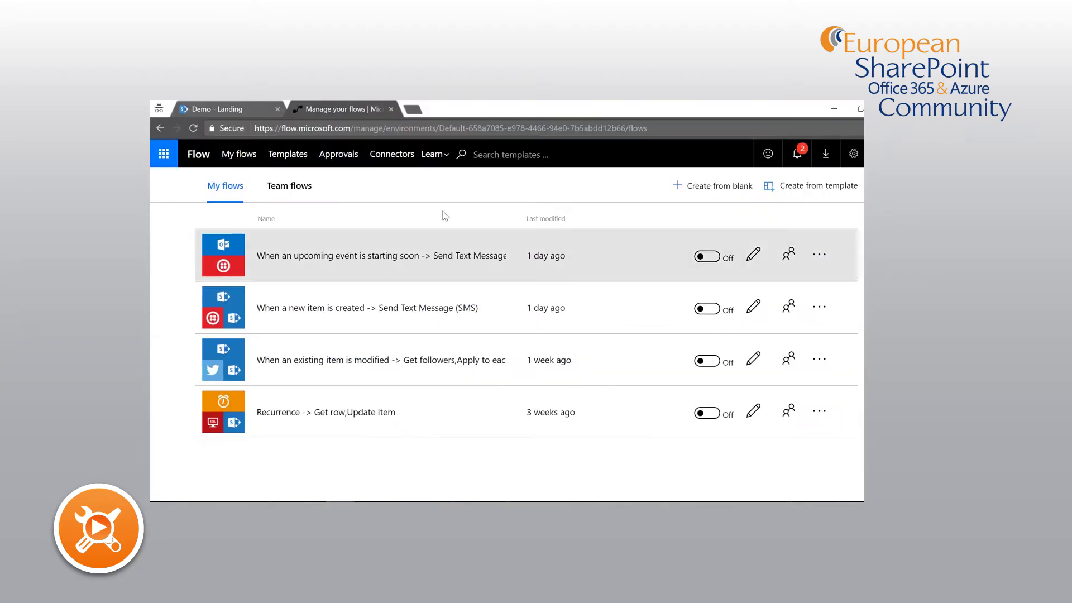
{"action": "left_click", "coordinate": [408, 112]}
{"action": "type", "text": "twilio.com"}
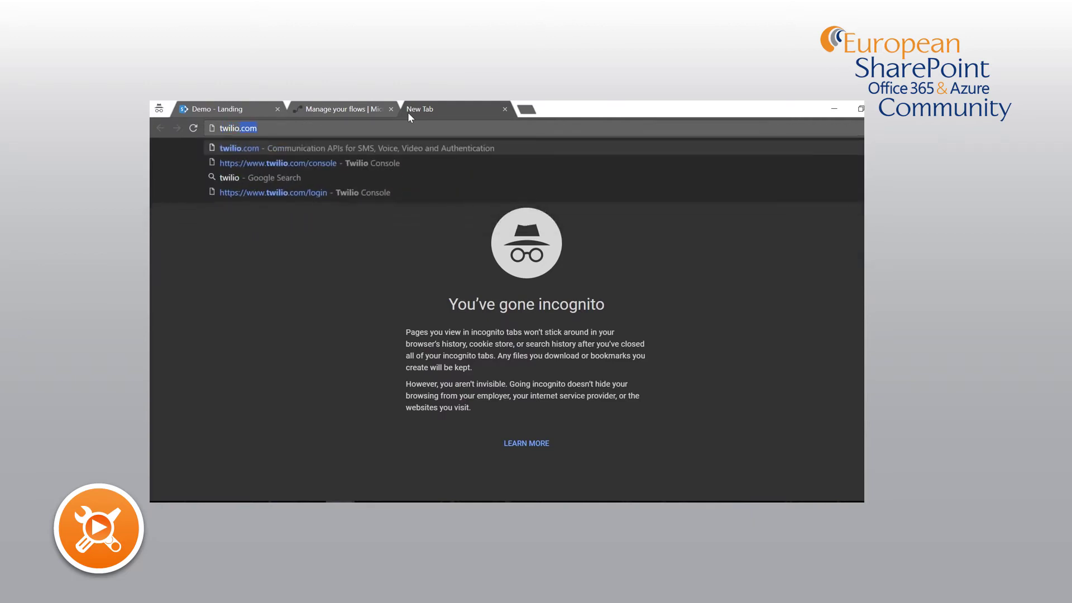
{"action": "key", "text": "Return"}
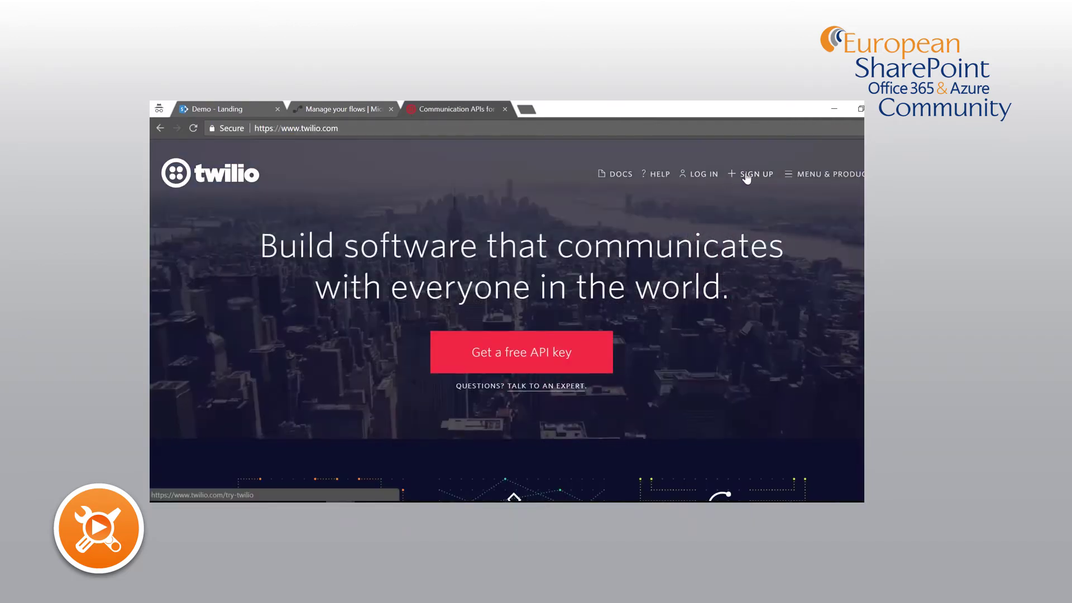
{"action": "left_click", "coordinate": [505, 109]}
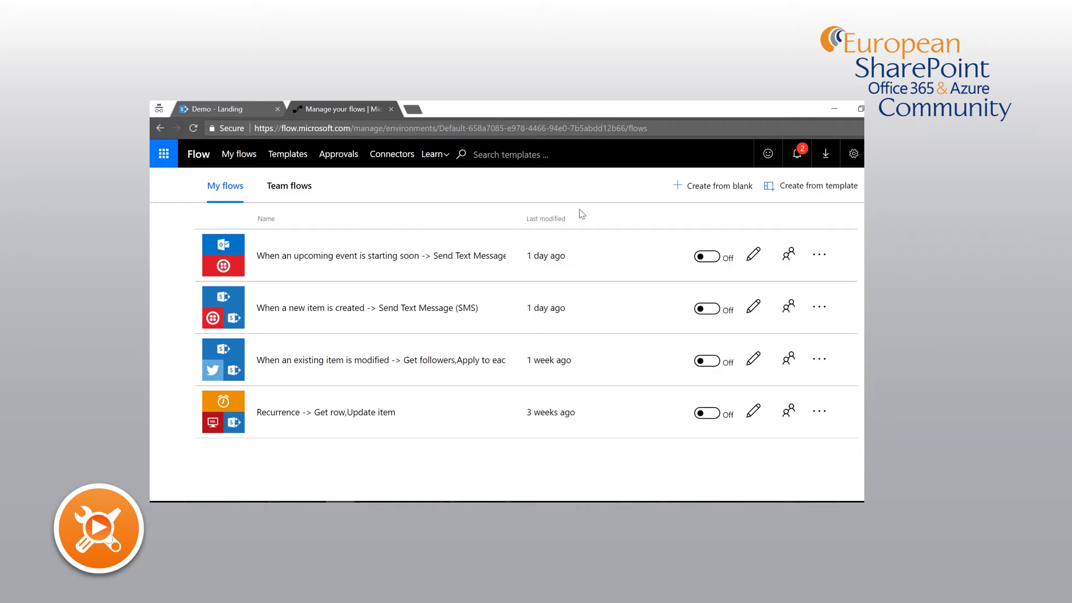
- Create a blank flow and list the Office 365 Outlook triggers
{"action": "left_click", "coordinate": [707, 190]}
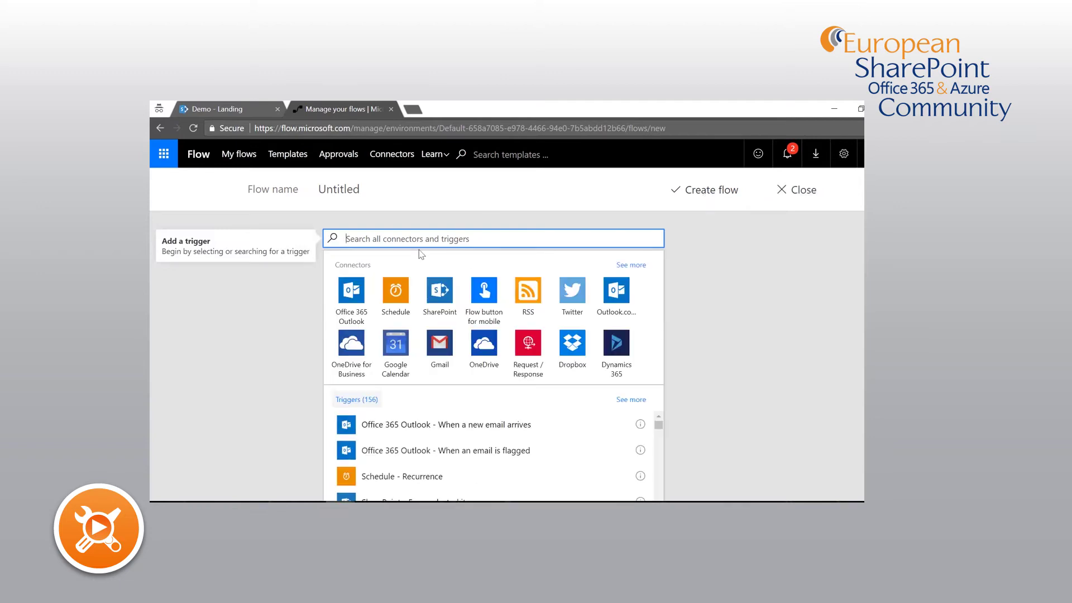
{"action": "left_click", "coordinate": [360, 293]}
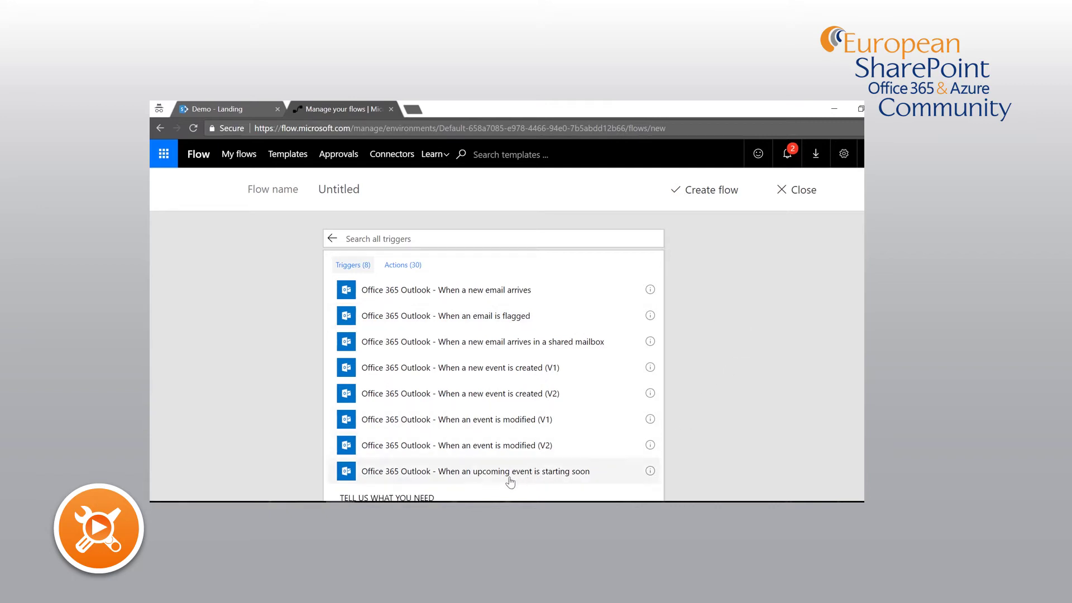
- Use the 'When an upcoming event is starting soon' trigger on the other Outlook account's Calendar
{"action": "left_click", "coordinate": [548, 475]}
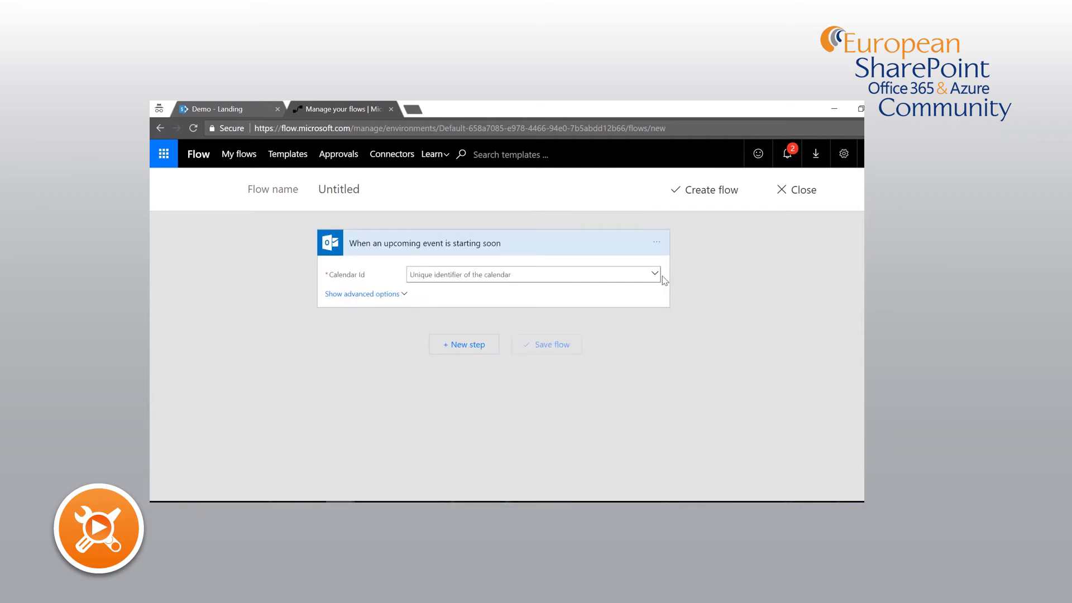
{"action": "left_click", "coordinate": [655, 276]}
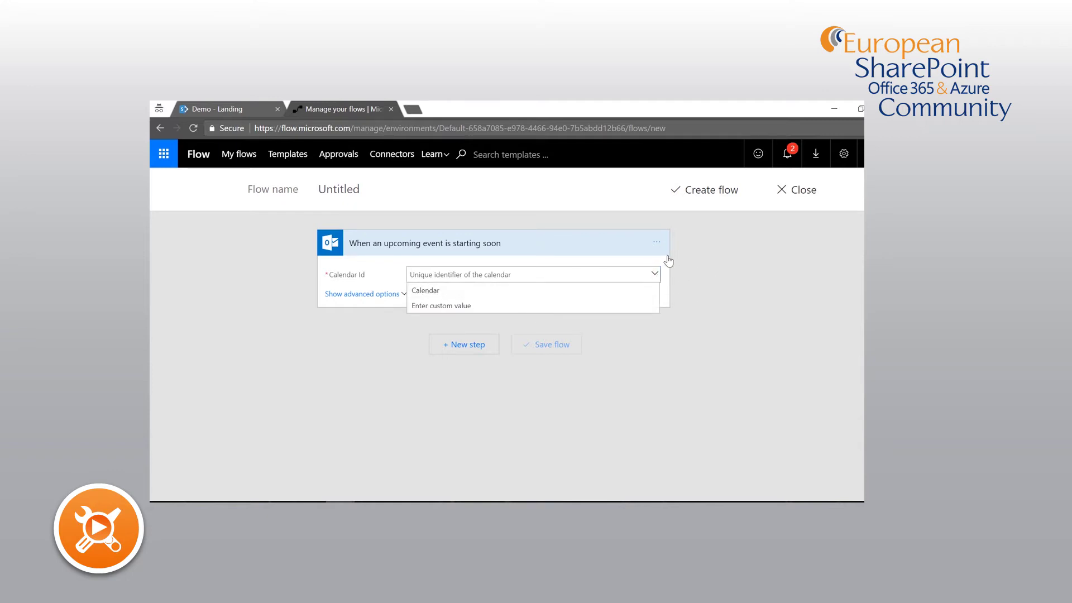
{"action": "left_click", "coordinate": [657, 242]}
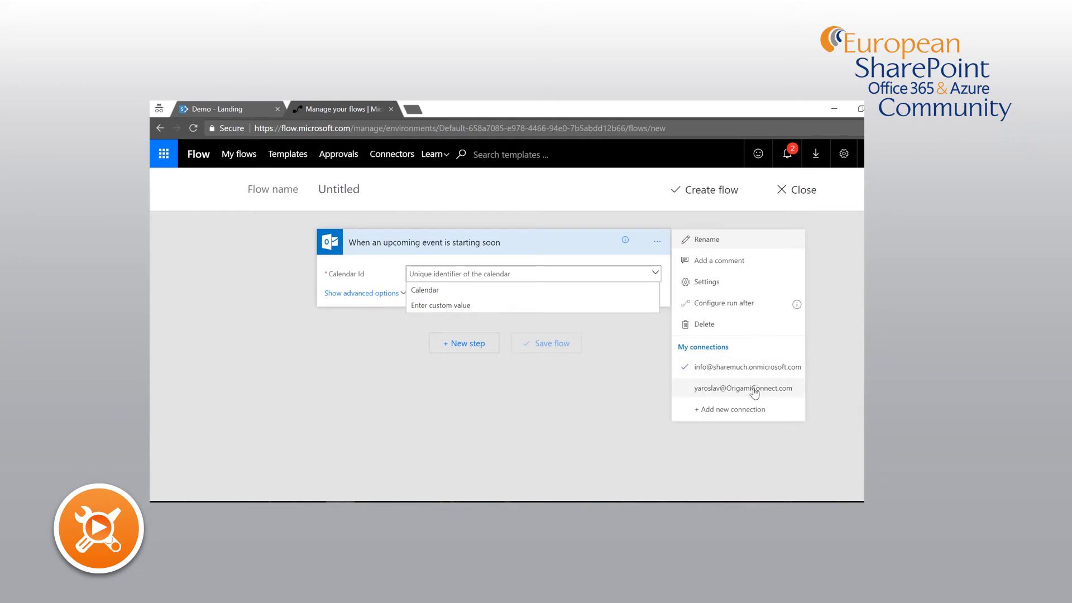
{"action": "left_click", "coordinate": [730, 394]}
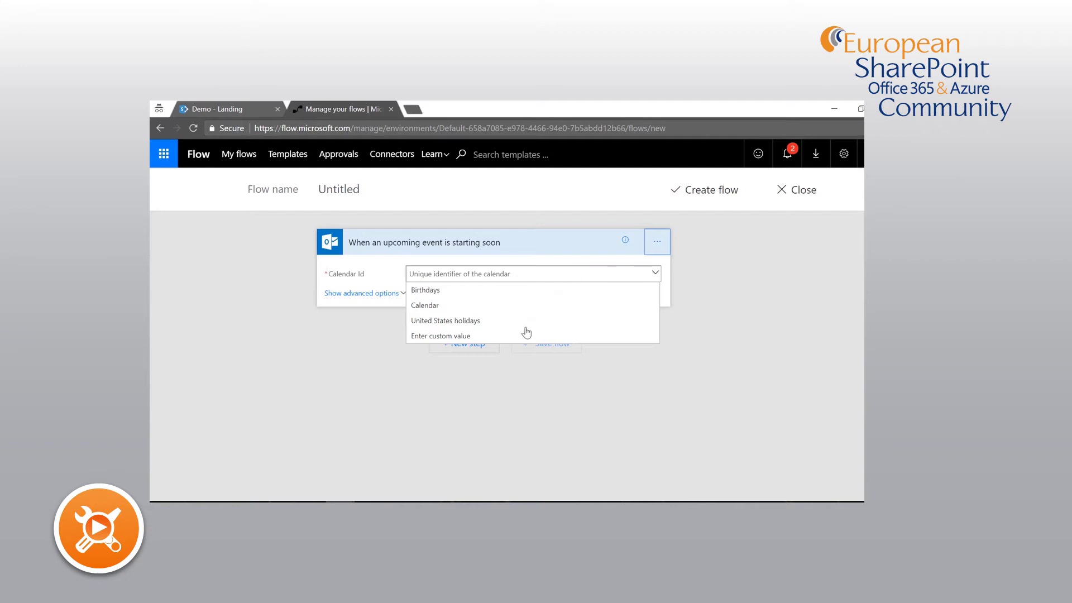
{"action": "left_click", "coordinate": [428, 307]}
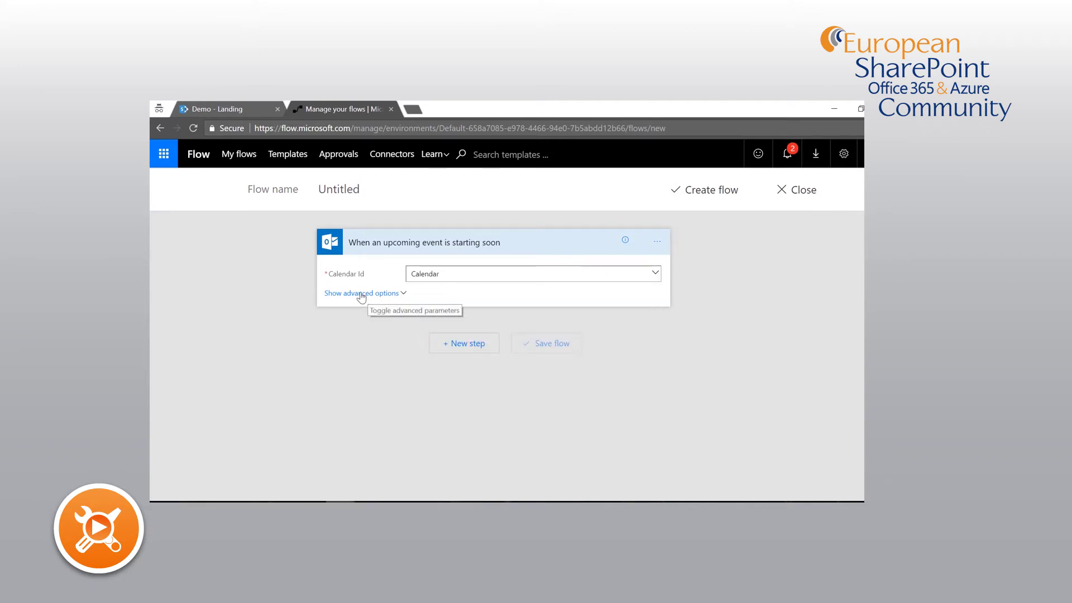
- Change the trigger's advanced Look-Ahead Time from 15 to 1440
{"action": "left_click", "coordinate": [329, 295]}
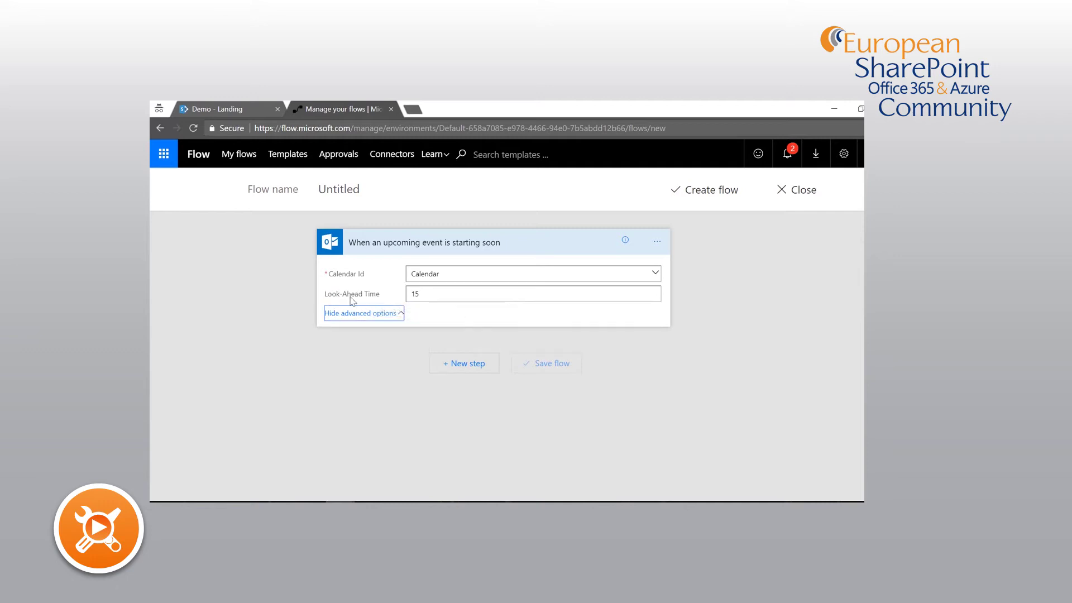
{"action": "double_click", "coordinate": [420, 295]}
{"action": "type", "text": "1440"}
- Add a Twilio Send Text Message (SMS) action using the available Twilio number as sender
{"action": "left_click", "coordinate": [436, 364]}
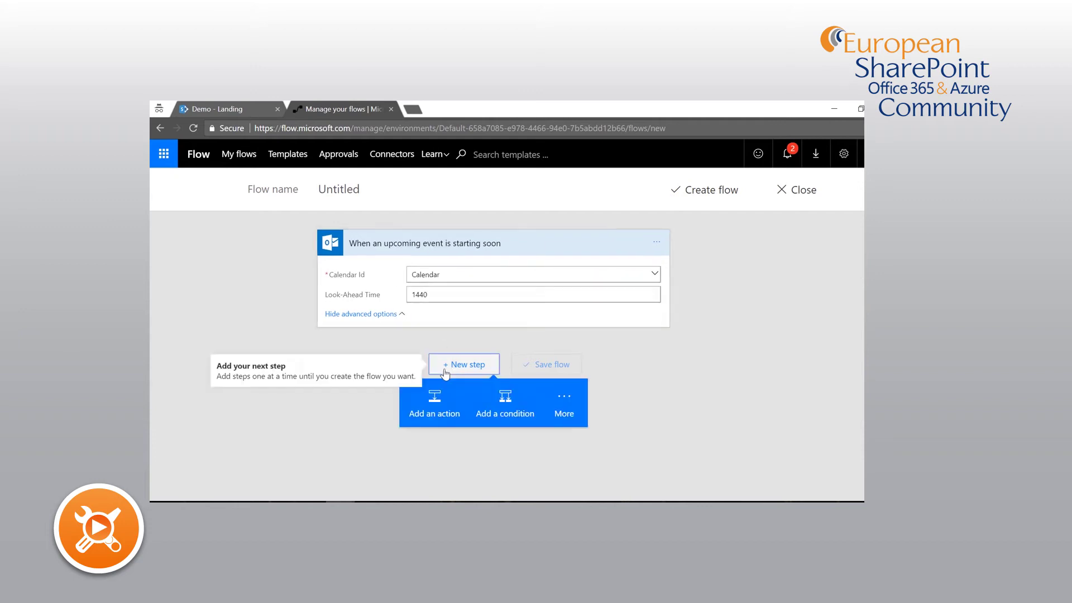
{"action": "left_click", "coordinate": [434, 399]}
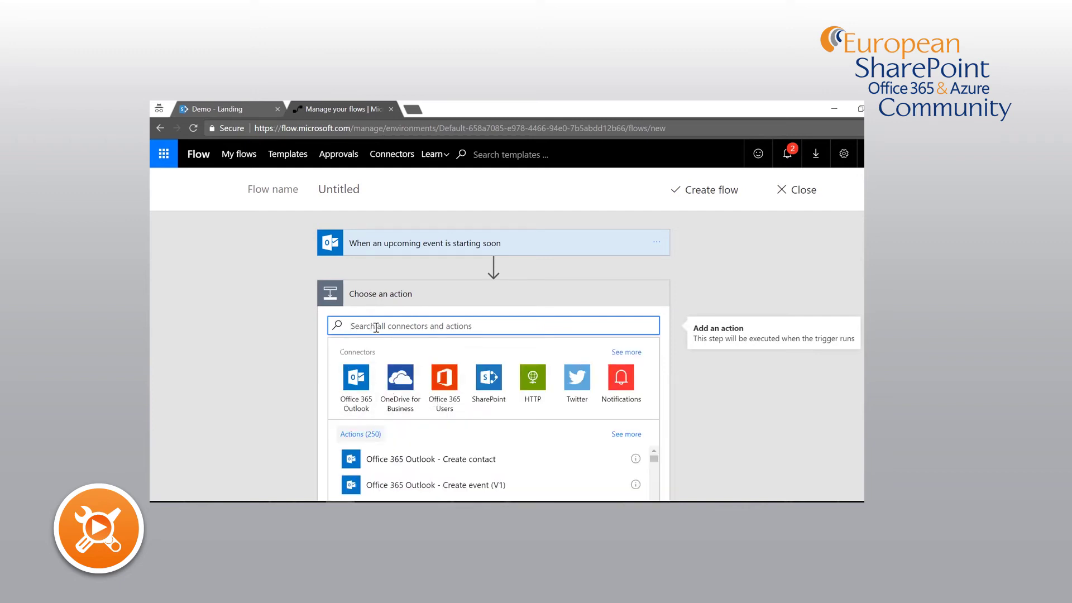
{"action": "type", "text": "twilio"}
{"action": "left_click", "coordinate": [357, 379]}
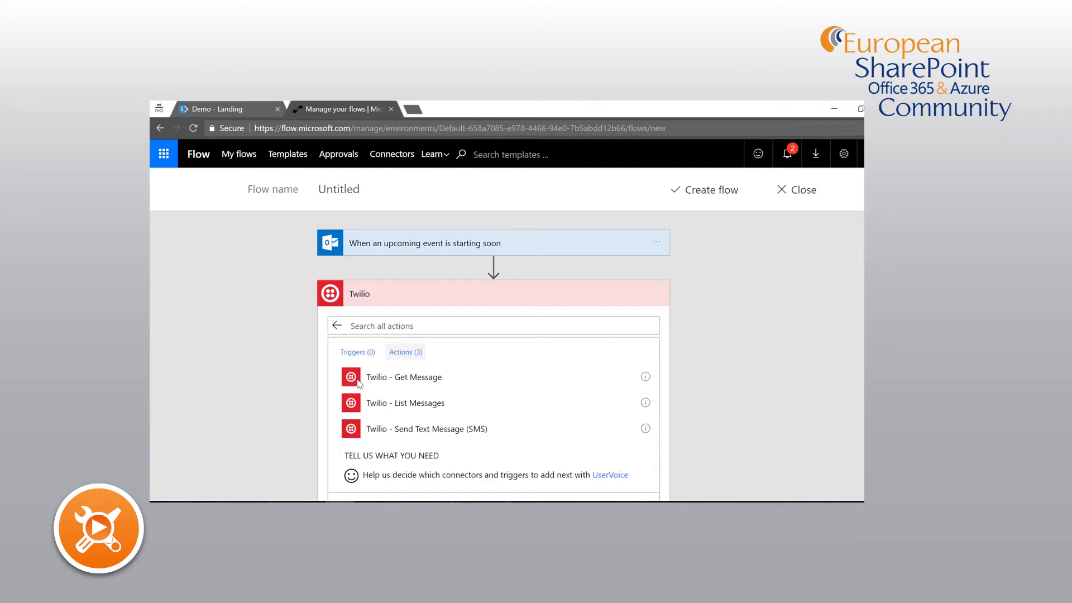
{"action": "left_click", "coordinate": [419, 430]}
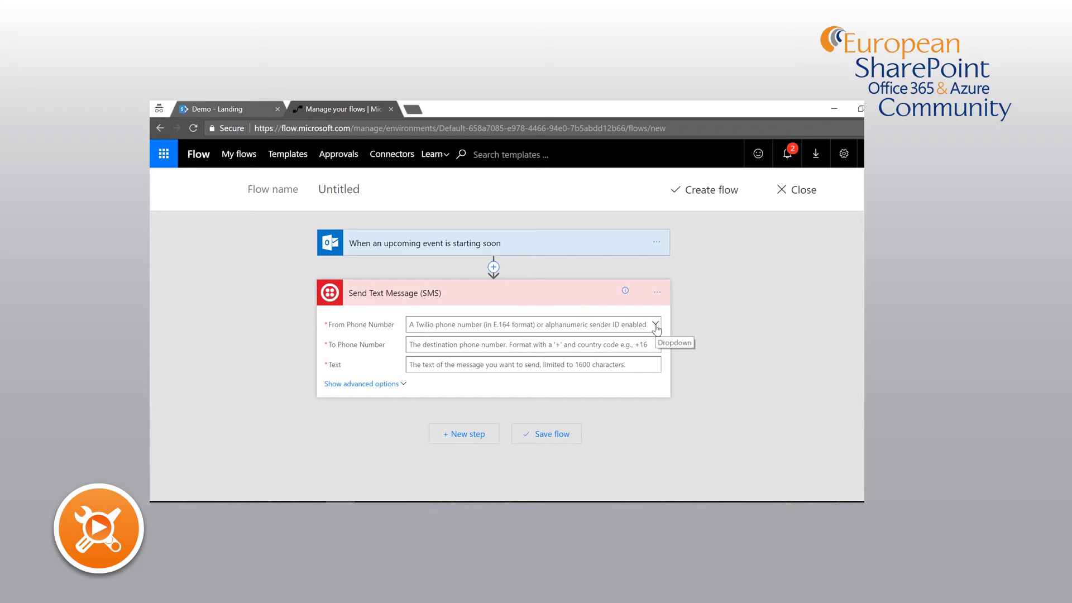
{"action": "left_click", "coordinate": [655, 325]}
{"action": "left_click", "coordinate": [436, 338]}
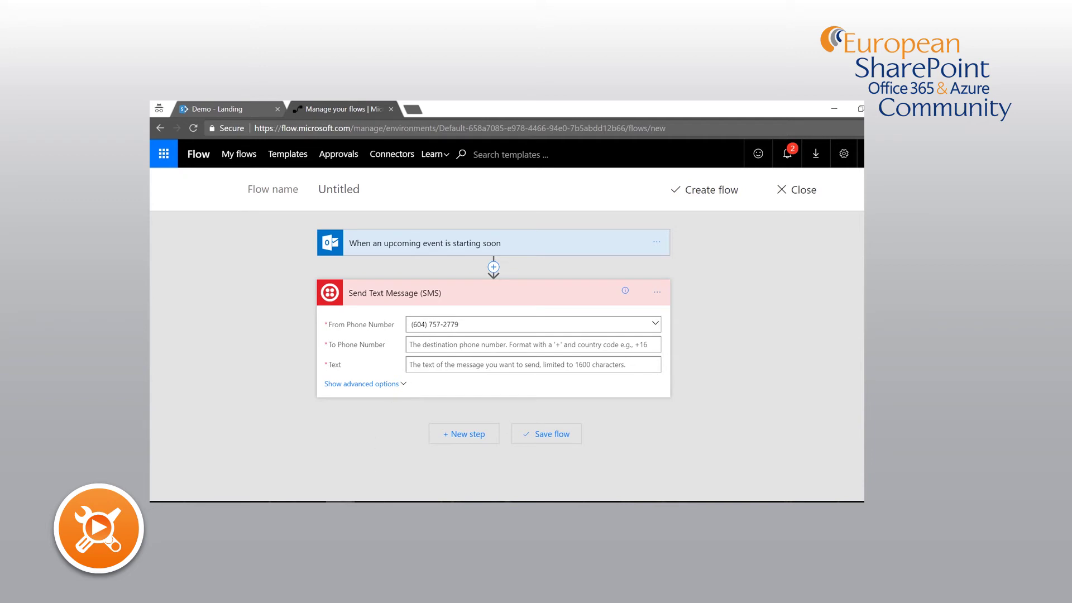
- Add the customer's phone number as location to the Measurement and Estimate and Installation appointments
{"action": "mouse_move", "coordinate": [347, 496]}
{"action": "left_click", "coordinate": [334, 474]}
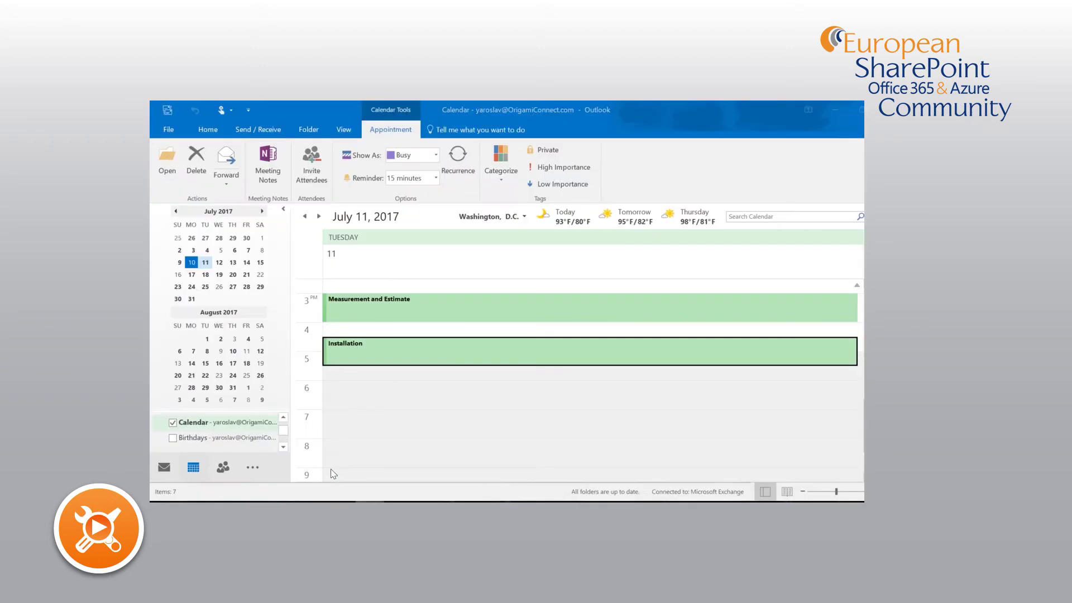
{"action": "left_click", "coordinate": [406, 308]}
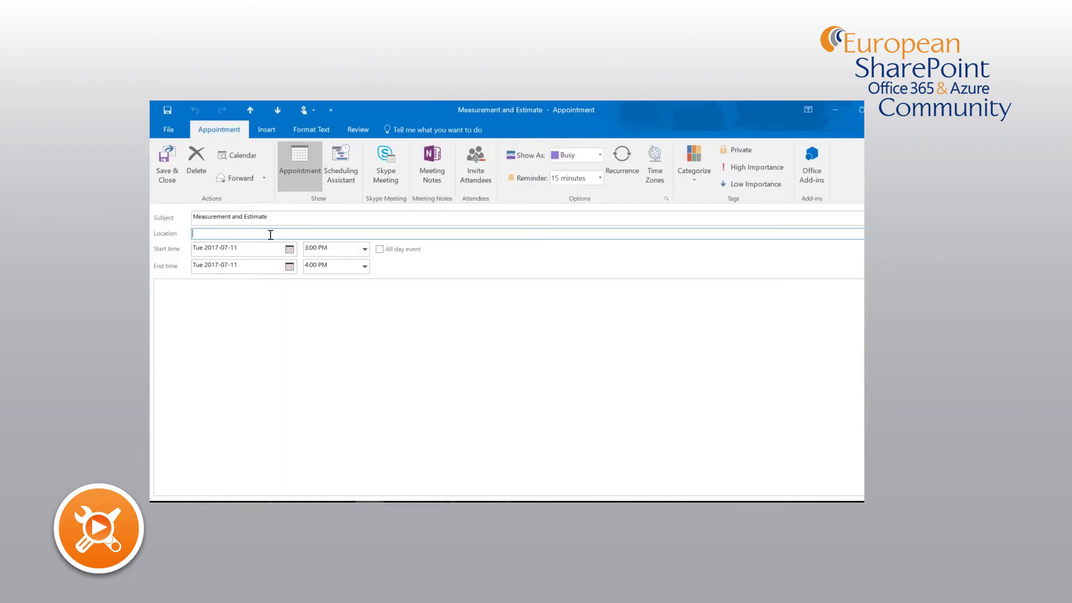
{"action": "left_click", "coordinate": [170, 176]}
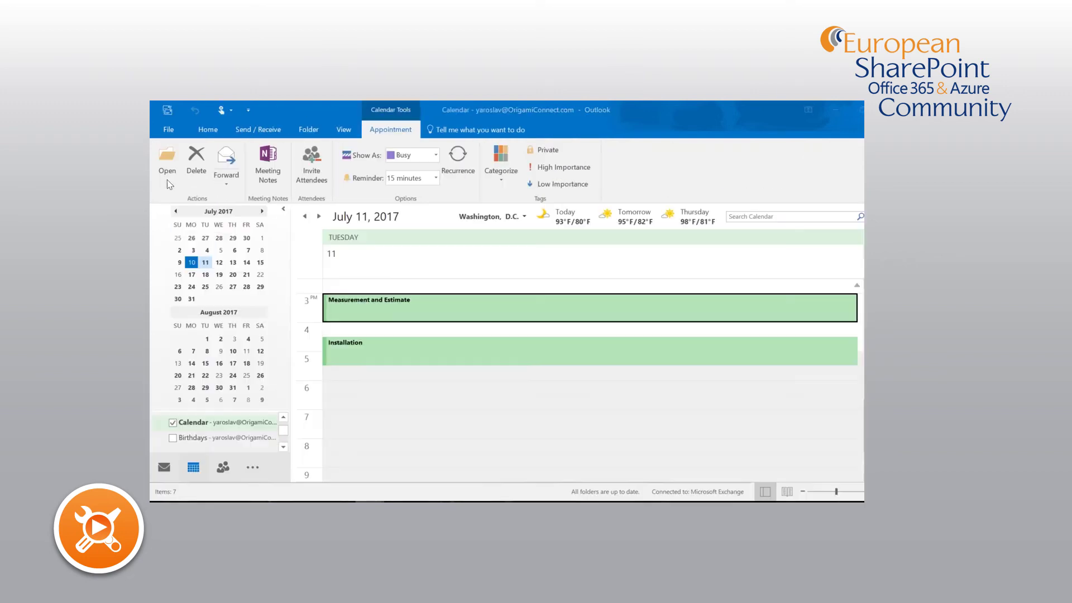
{"action": "left_click", "coordinate": [370, 354]}
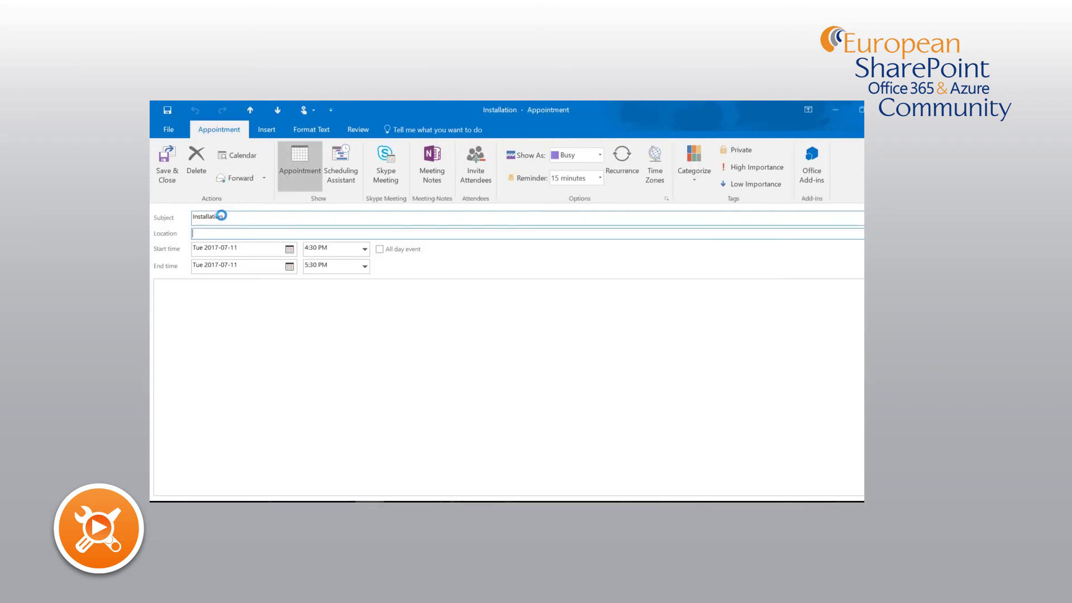
{"action": "key", "text": "ctrl+v"}
{"action": "left_click", "coordinate": [158, 173]}
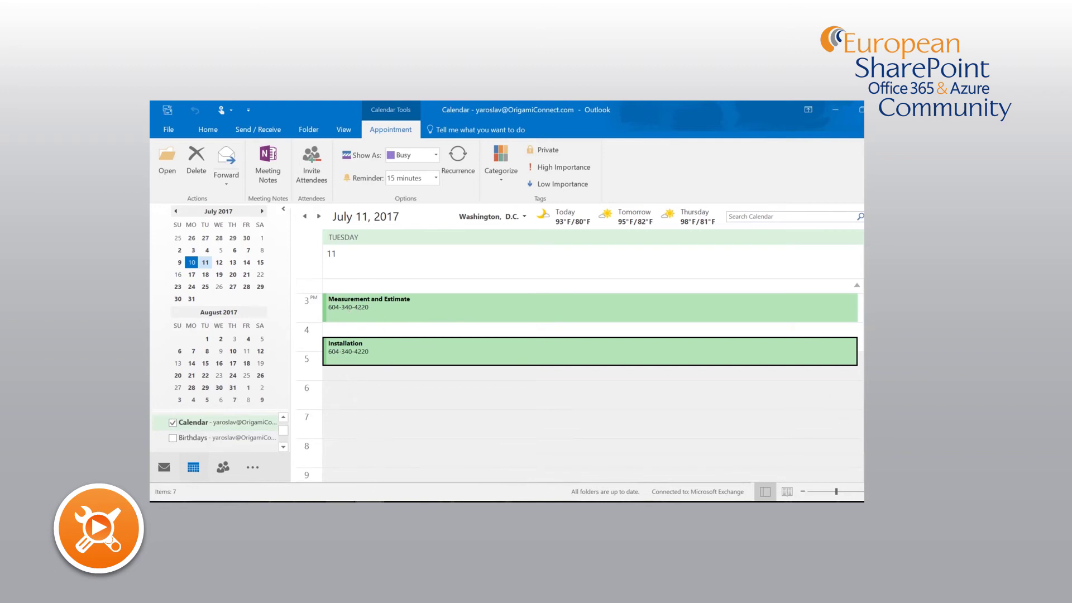
- Set the SMS To Phone Number to the event's DisplayName field
{"action": "mouse_move", "coordinate": [340, 502]}
{"action": "left_click", "coordinate": [403, 463]}
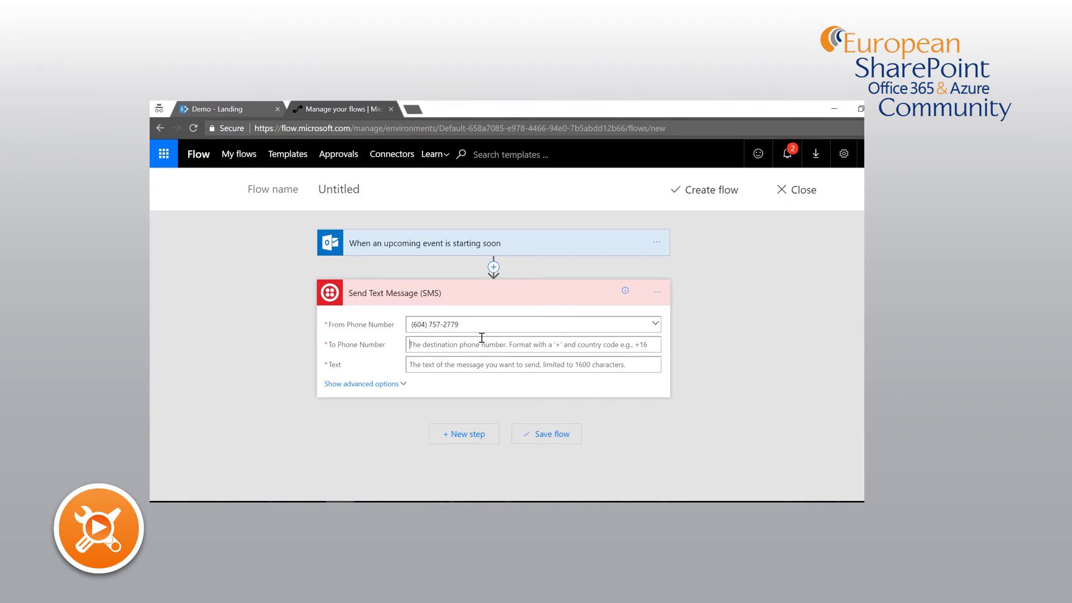
{"action": "left_click", "coordinate": [481, 342]}
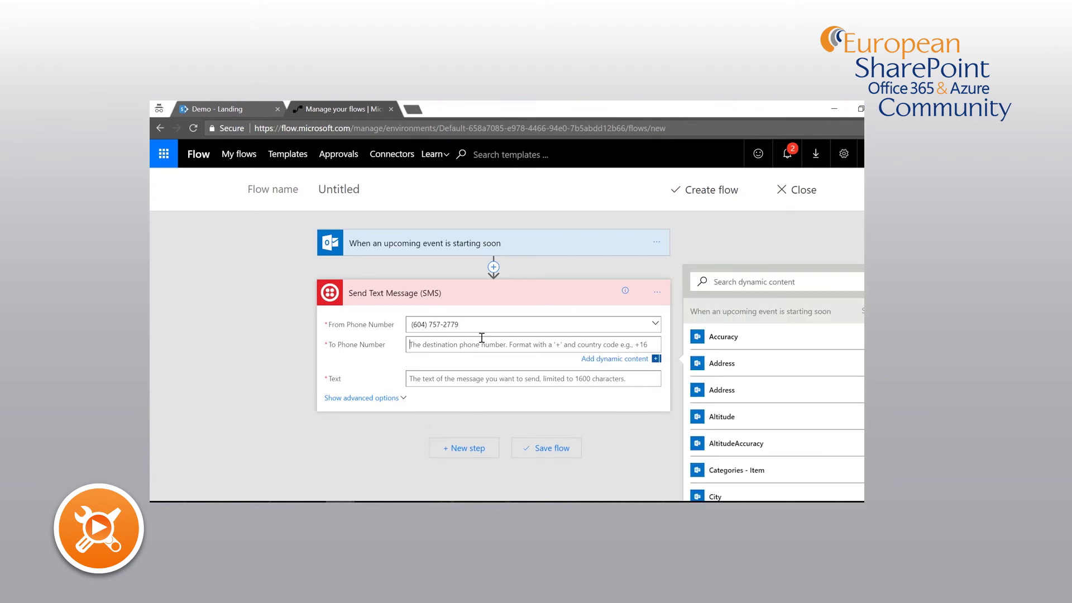
{"action": "left_click", "coordinate": [728, 285]}
{"action": "type", "text": "dis"}
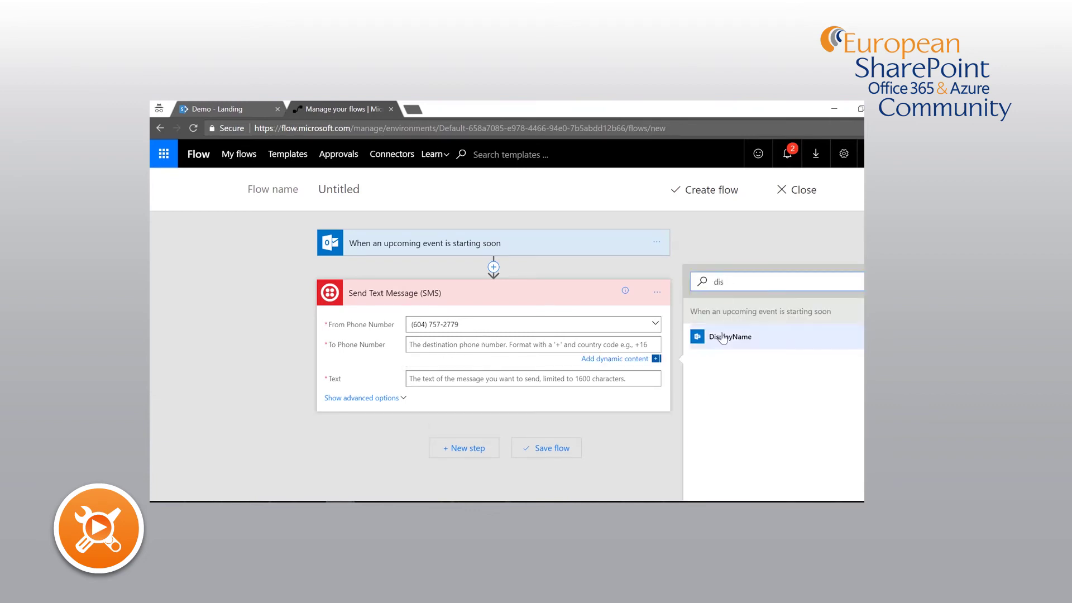
{"action": "left_click", "coordinate": [723, 341]}
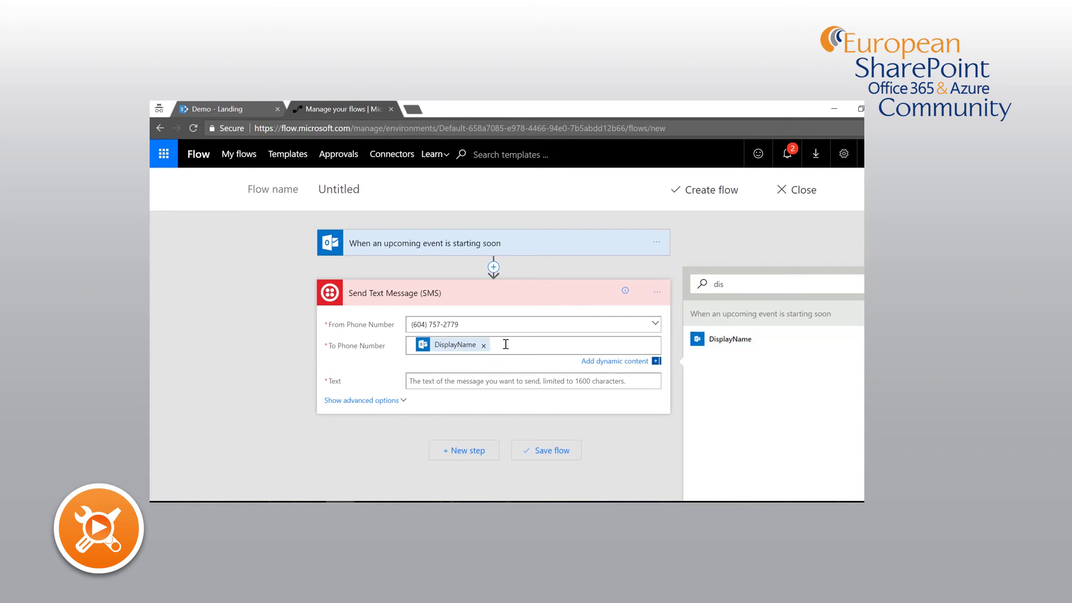
- Write the message: greeting, Subject, 'is due tomorrow at:', Start time, then a cancellation sentence
{"action": "left_click", "coordinate": [493, 379]}
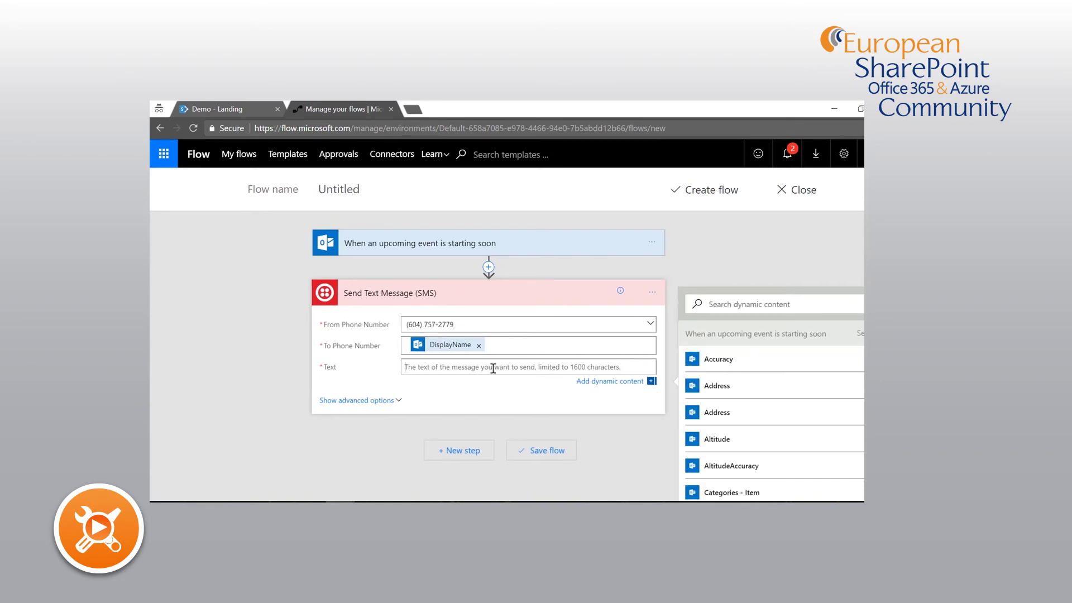
{"action": "type", "text": "Hi, your appointment for"}
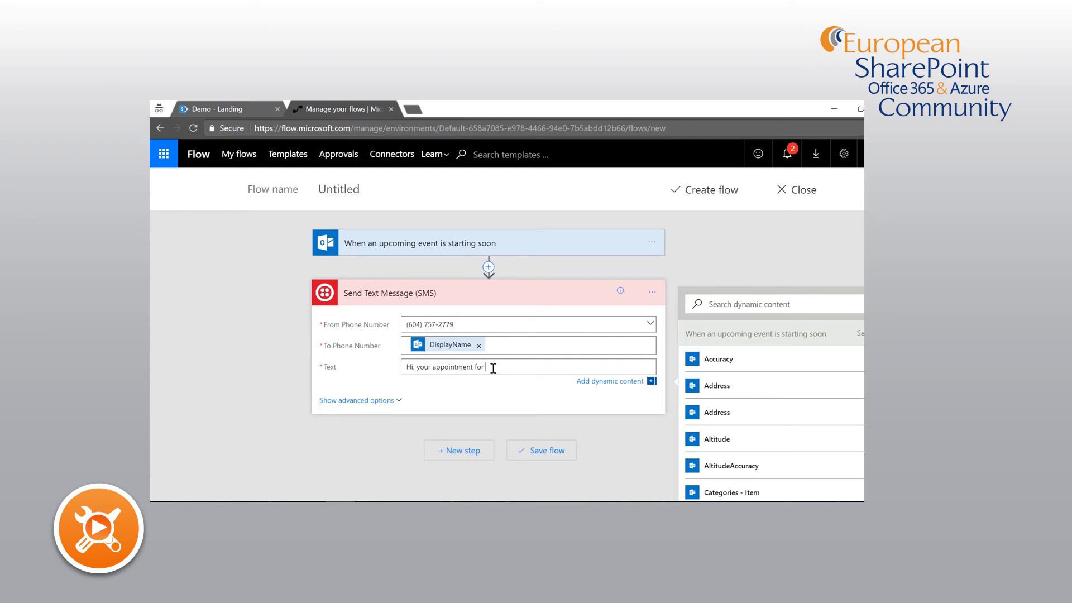
{"action": "left_click", "coordinate": [740, 311]}
{"action": "type", "text": "sub"}
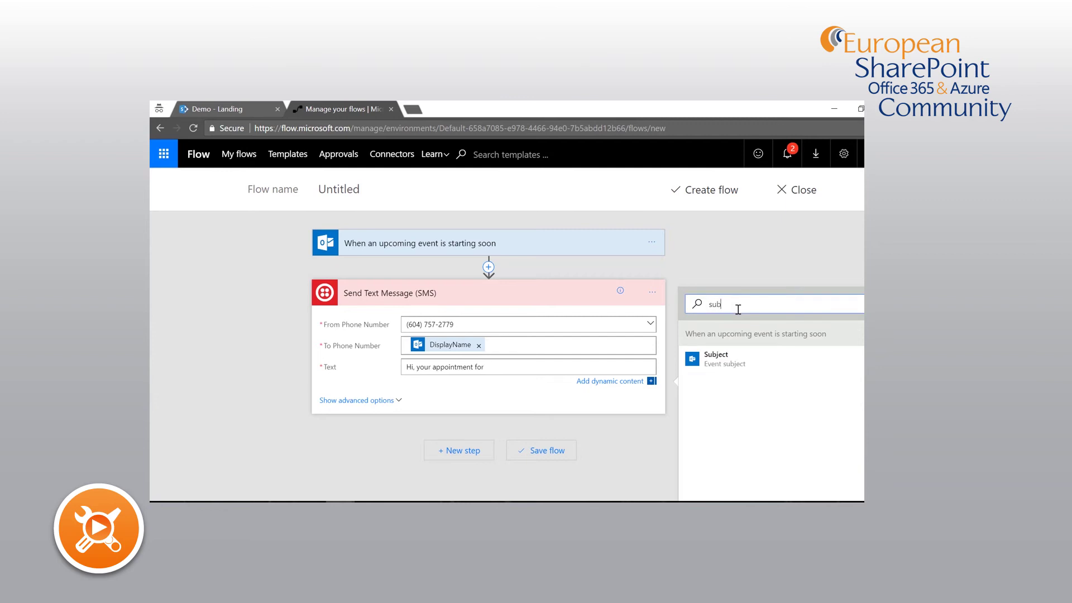
{"action": "left_click", "coordinate": [712, 360]}
{"action": "type", "text": "is due"}
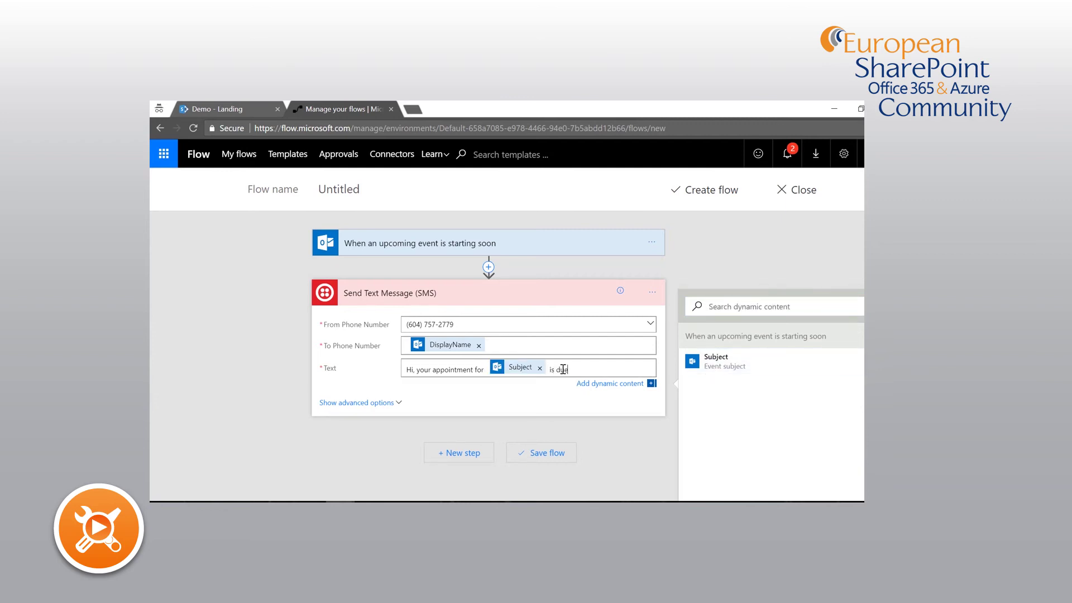
{"action": "type", "text": " tomorrow at:"}
{"action": "left_click", "coordinate": [736, 309]}
{"action": "type", "text": "star"}
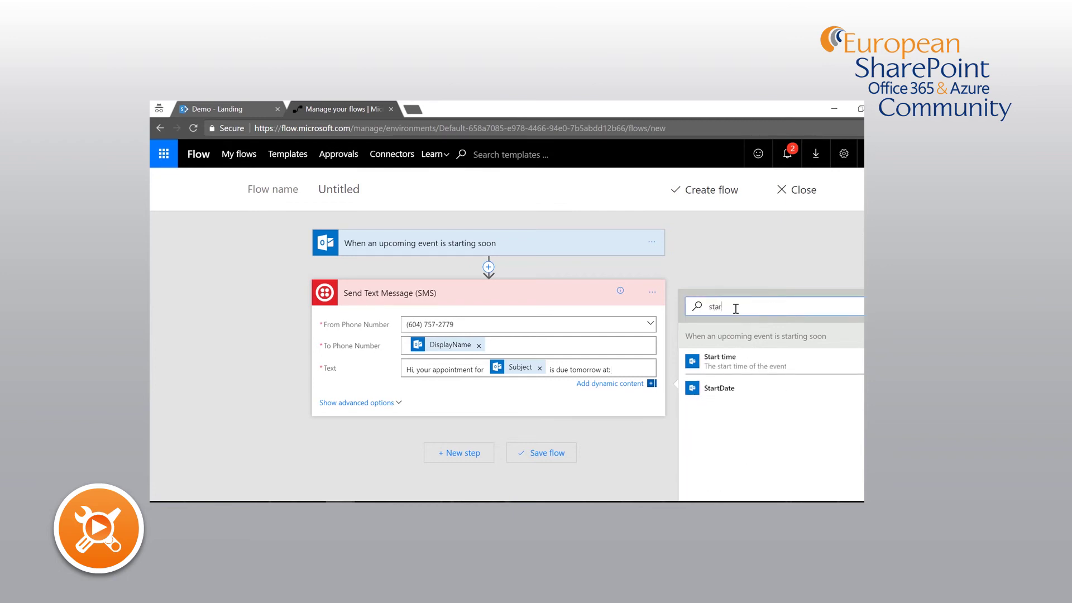
{"action": "left_click", "coordinate": [724, 365]}
{"action": "key", "text": "ctrl+v"}
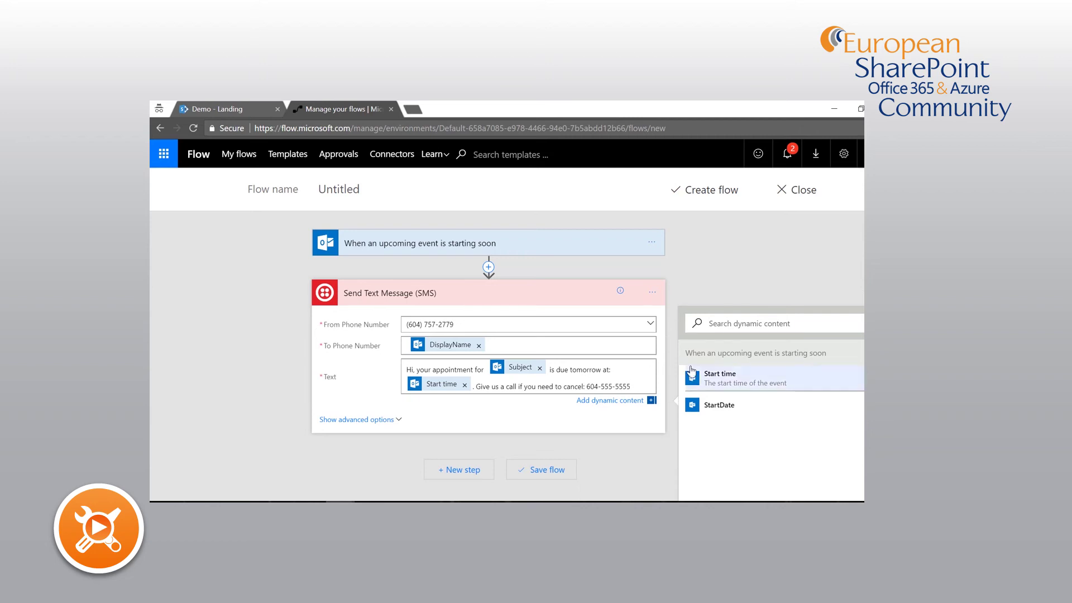
{"action": "left_click", "coordinate": [363, 473]}
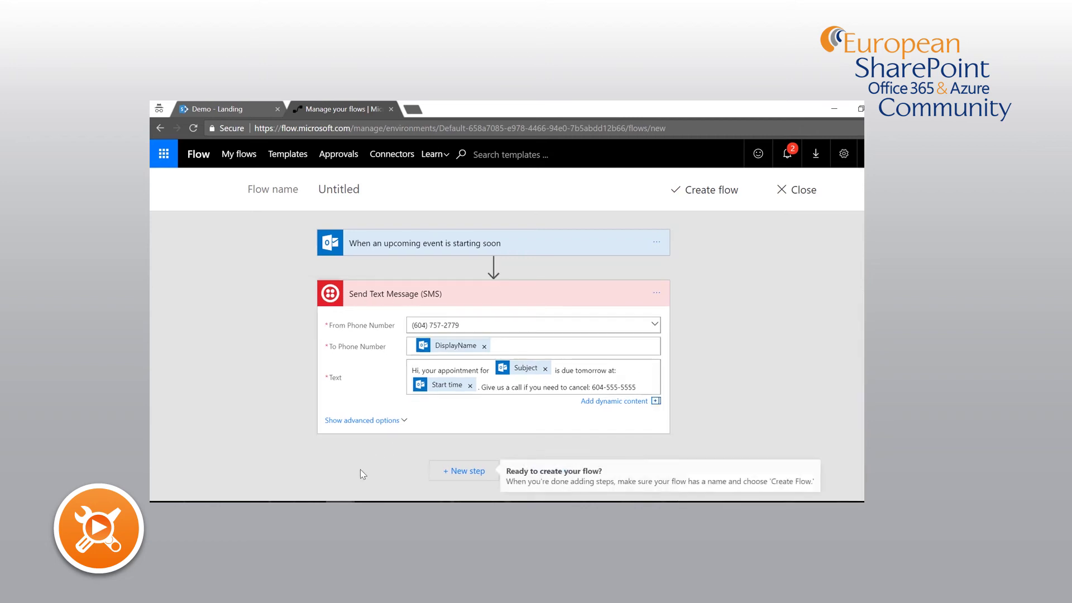
- Create the flow, finish on its details page, and show the mirrored phone screen
{"action": "left_click", "coordinate": [707, 193]}
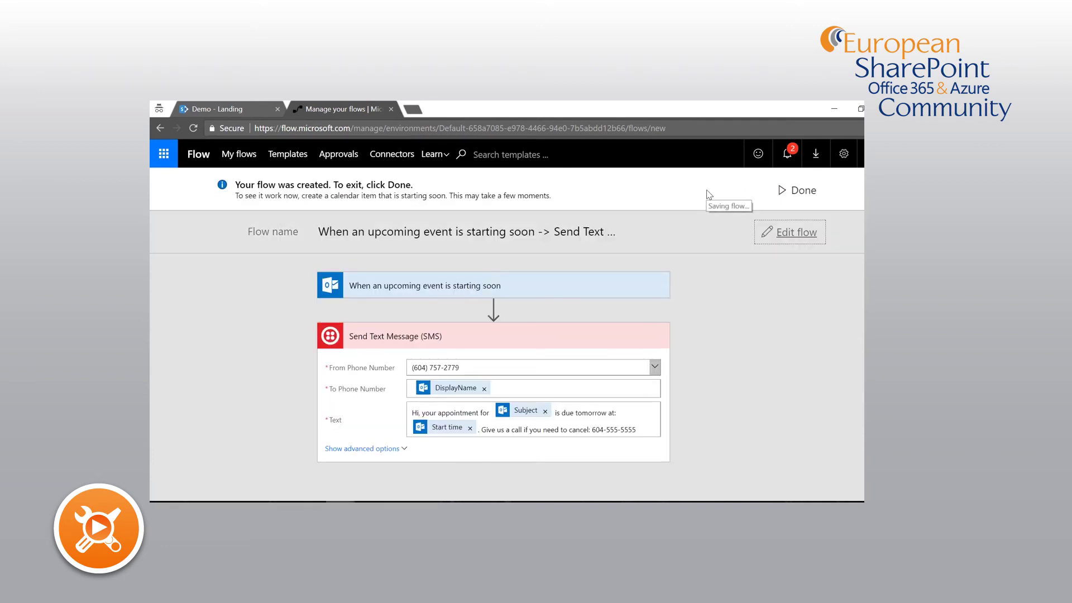
{"action": "left_click", "coordinate": [796, 195]}
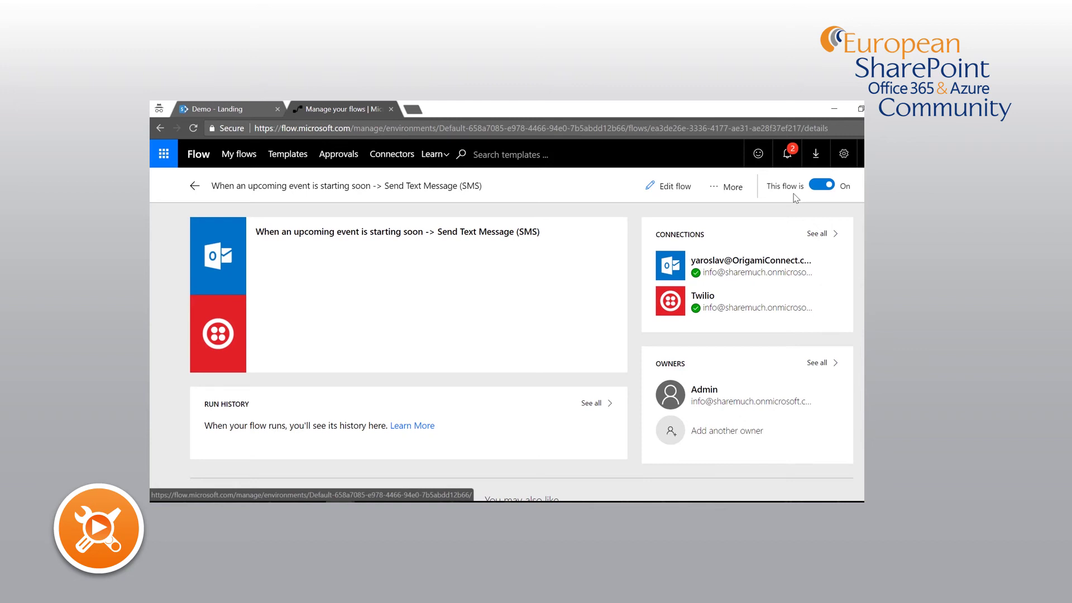
{"action": "left_click", "coordinate": [399, 502]}
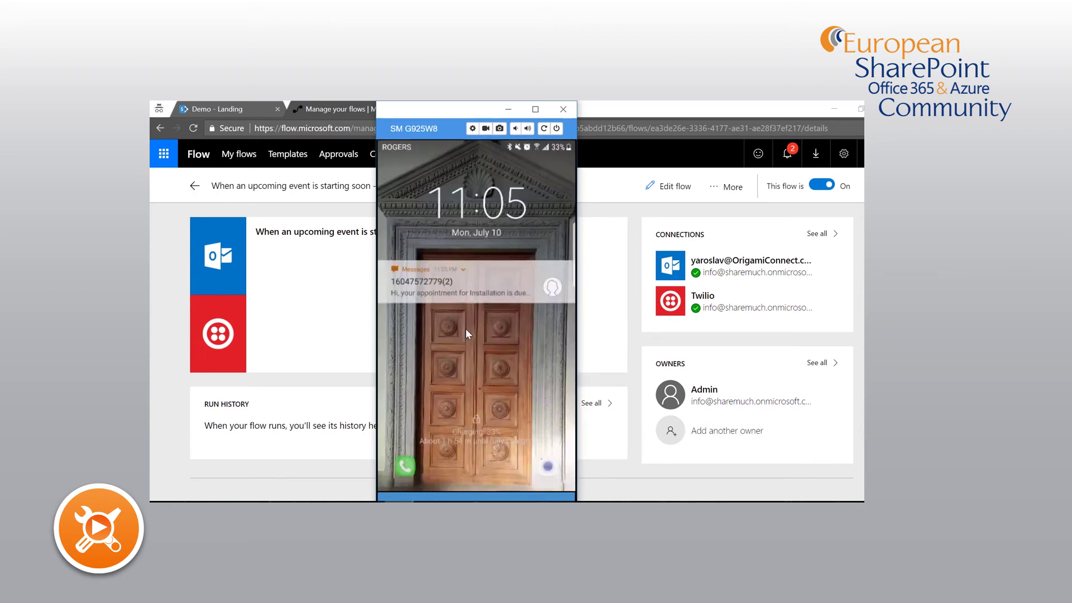
- Wake the mirrored phone to see the Installation reminder SMS
{"action": "mouse_move", "coordinate": [370, 502]}
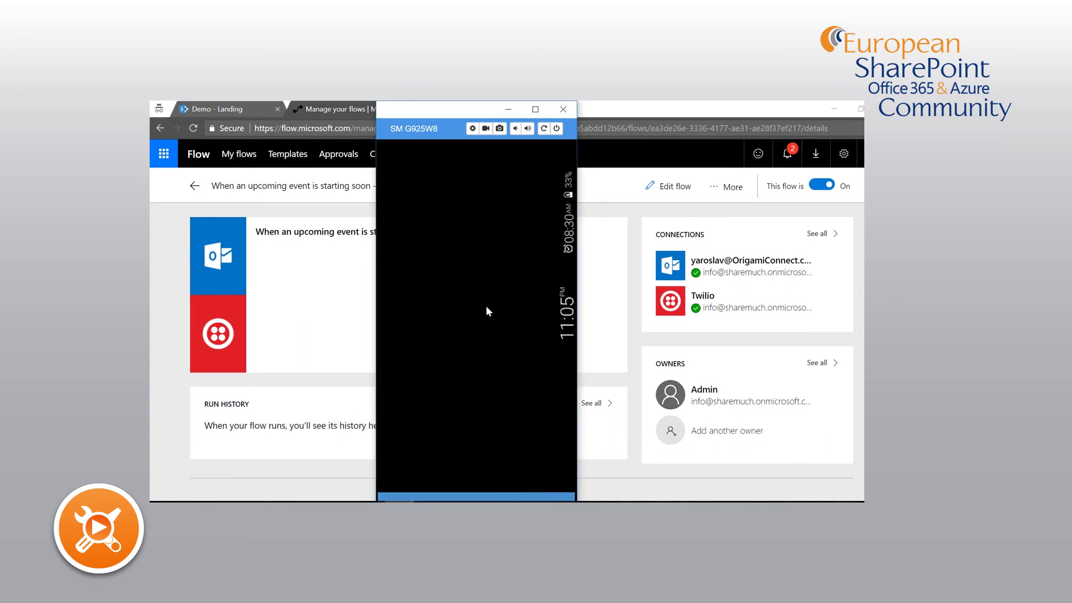
{"action": "left_click", "coordinate": [487, 308]}
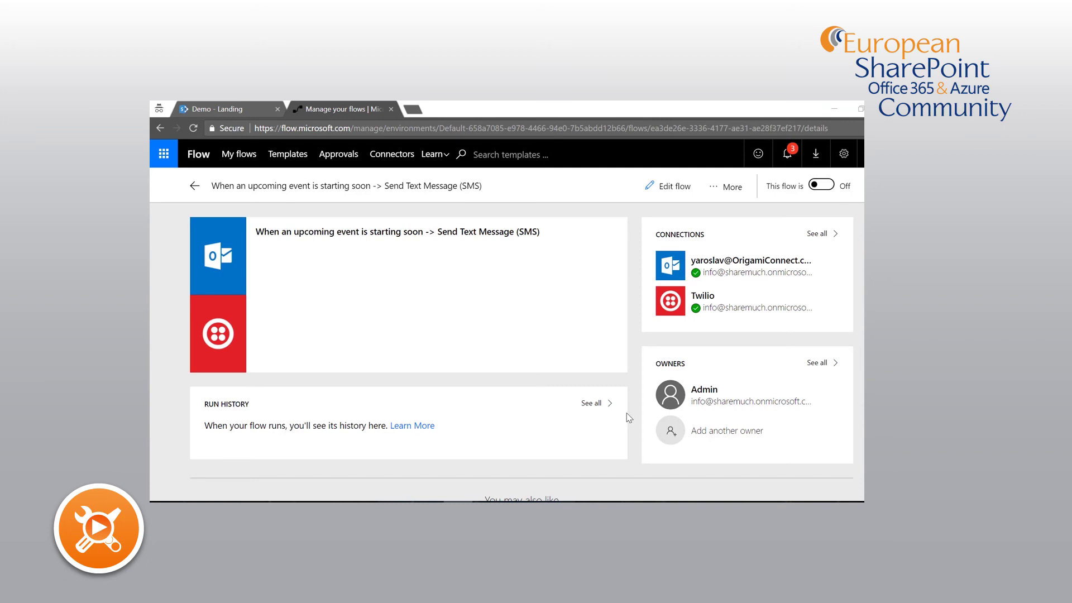
- From My flows, start another new flow and list the Office 365 Outlook triggers
{"action": "left_click", "coordinate": [194, 186]}
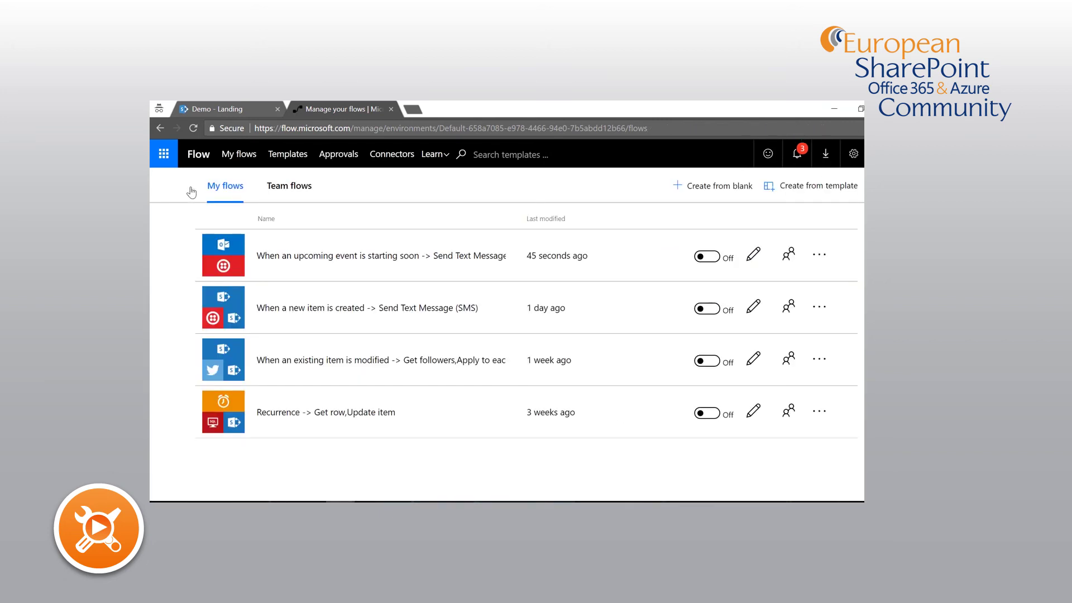
{"action": "left_click", "coordinate": [686, 186]}
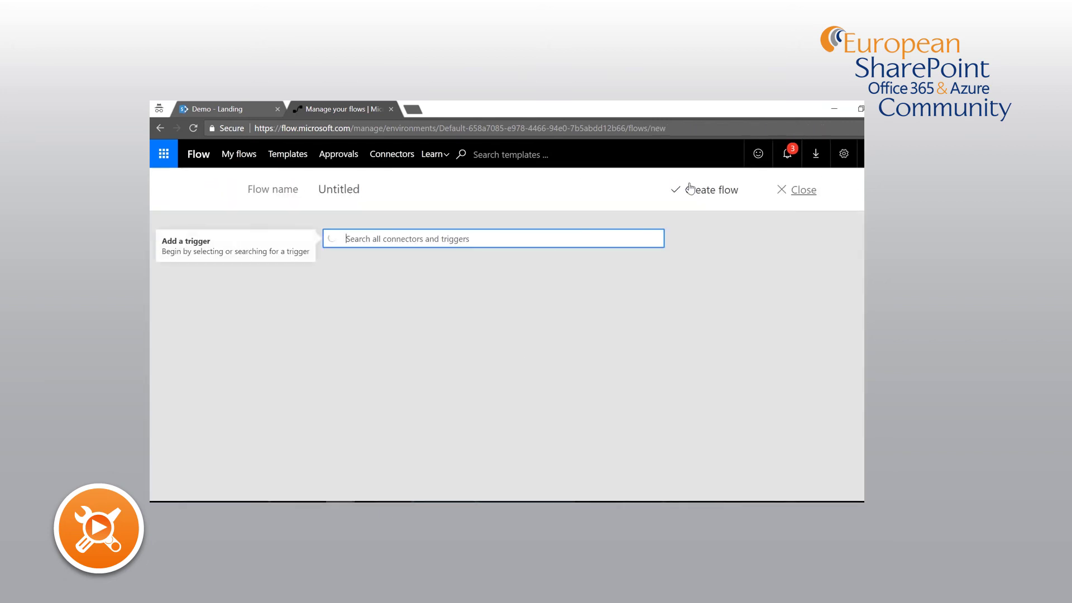
{"action": "left_click", "coordinate": [351, 301]}
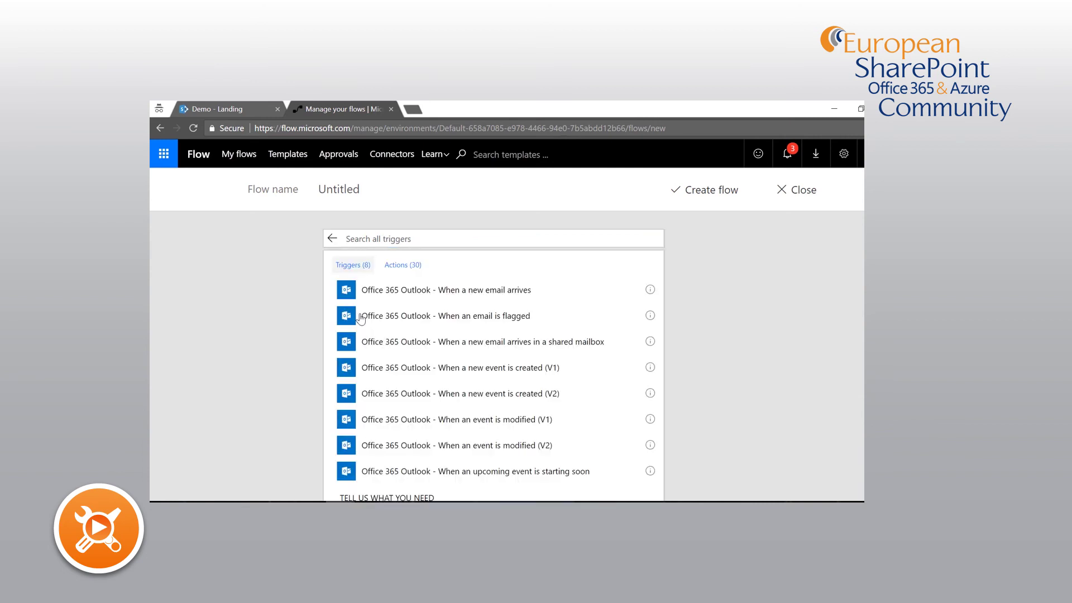